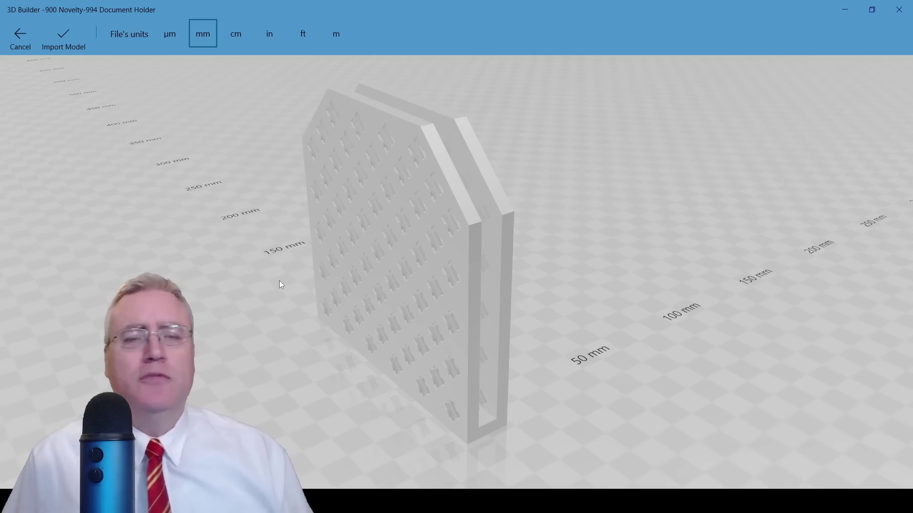
right_drag(302, 386, 346, 383)
drag(345, 386, 262, 377)
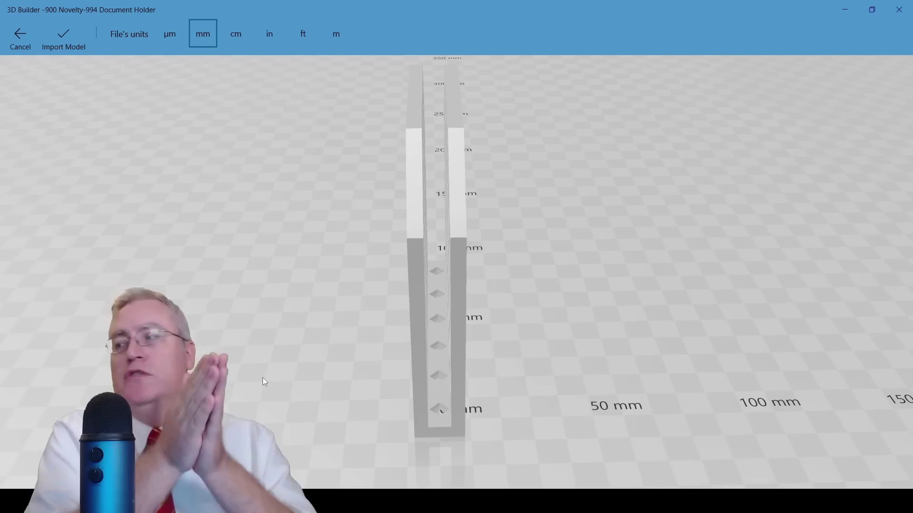
drag(252, 398, 386, 199)
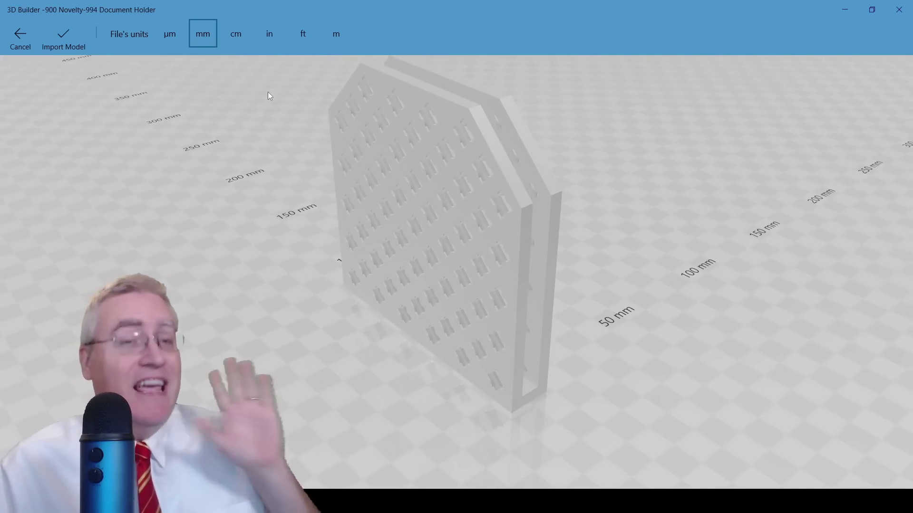
- Place the imported document holder in the scene and select it, browsing the Object, Edit and Insert commands
click(64, 40)
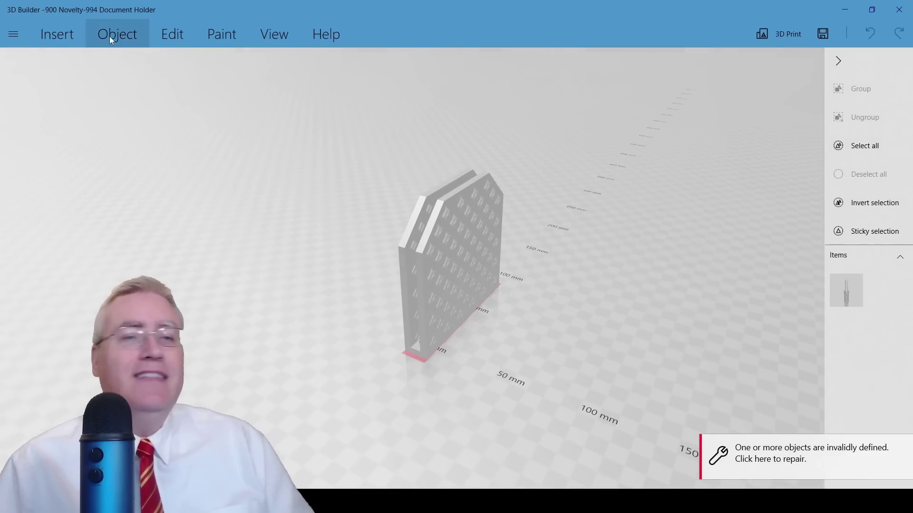
click(109, 35)
click(178, 38)
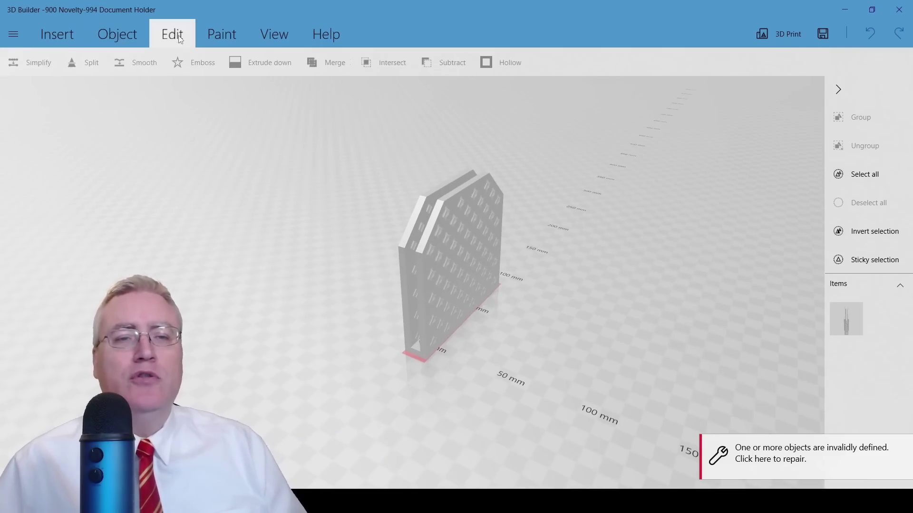
click(412, 234)
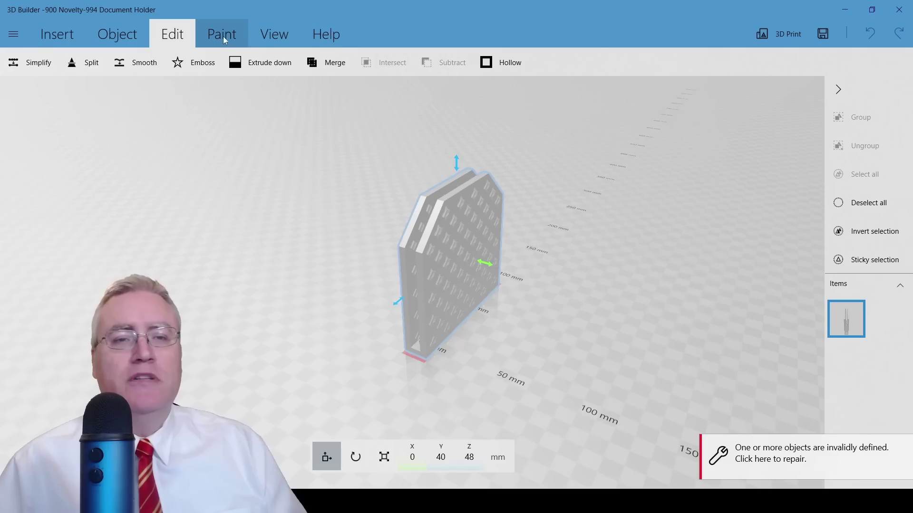
click(46, 33)
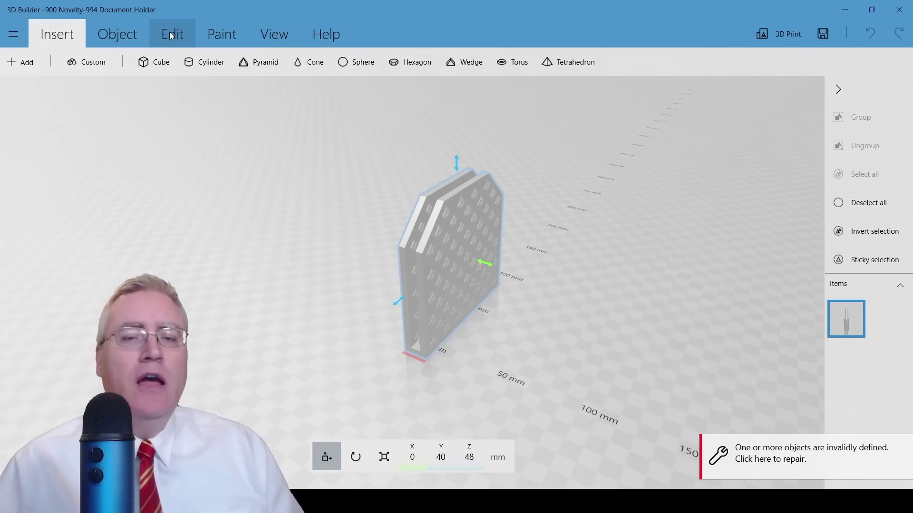
click(212, 38)
- Paint the whole document holder solid yellow
click(91, 63)
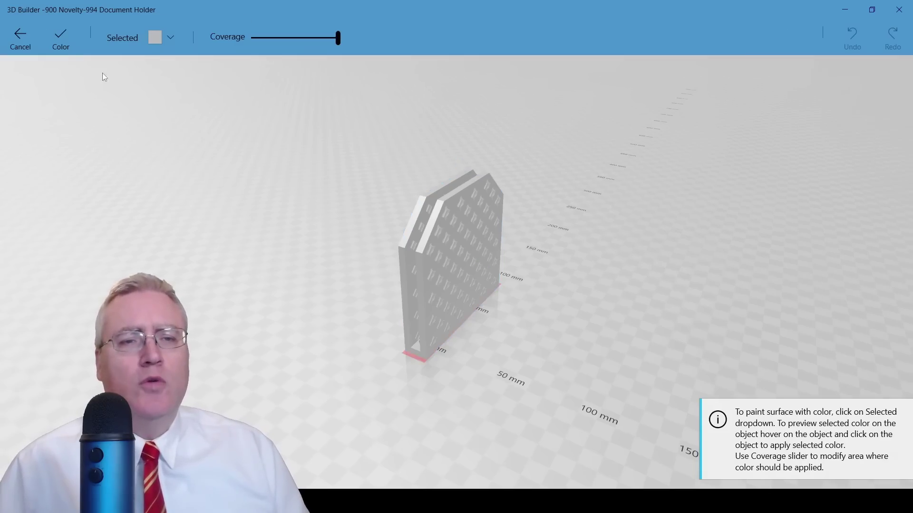
click(157, 38)
click(198, 177)
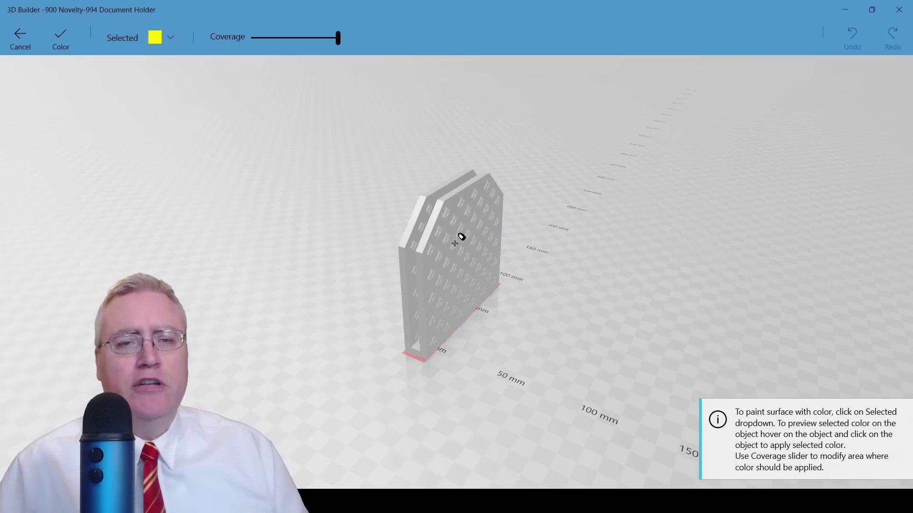
click(61, 38)
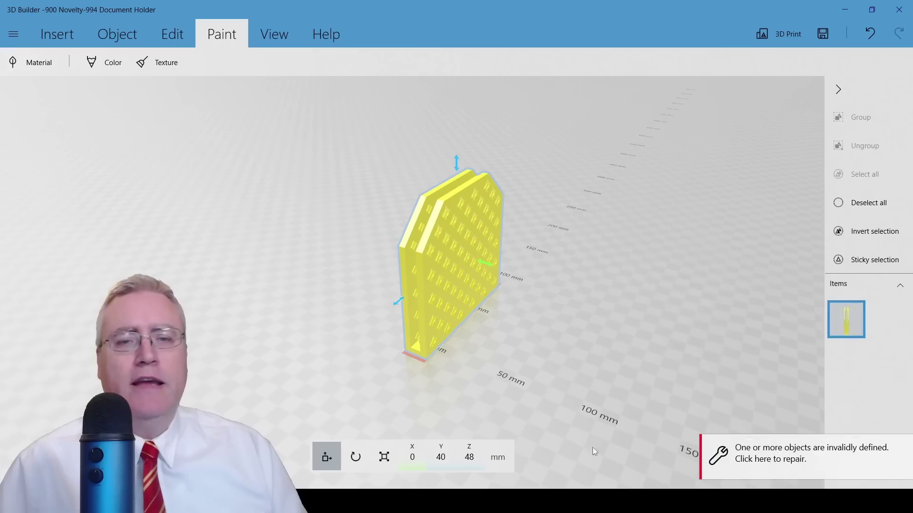
- Inspect the yellow holder upright and from the front, then start repairing its invalid geometry
scroll(460, 371, up, 3)
right_drag(510, 380, 497, 309)
drag(498, 310, 312, 392)
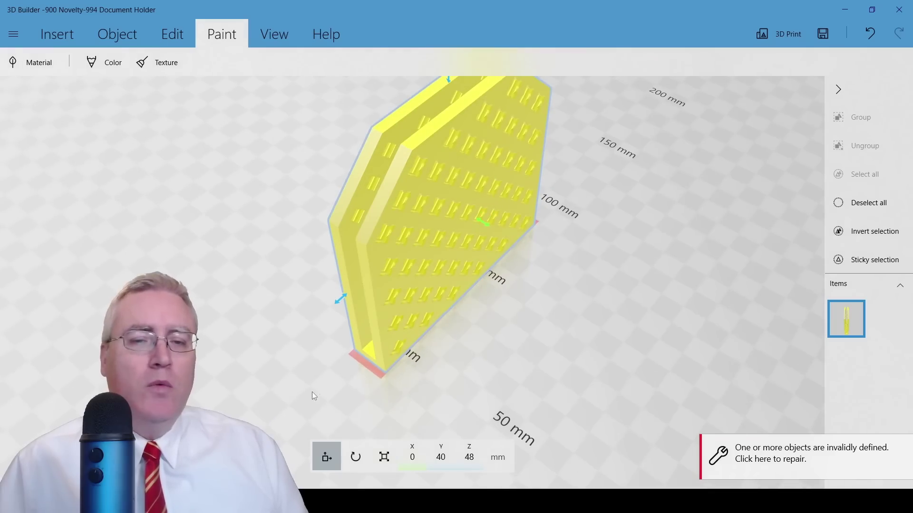
drag(562, 331, 618, 366)
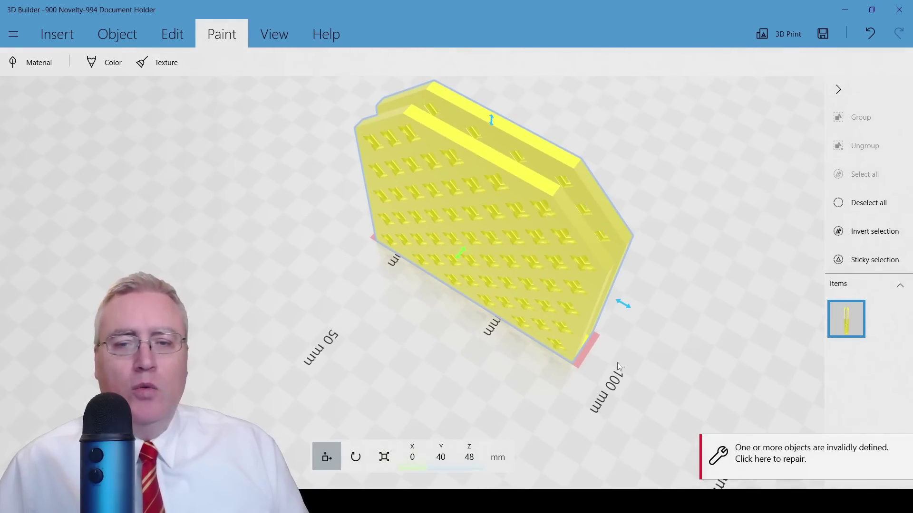
drag(258, 360, 614, 300)
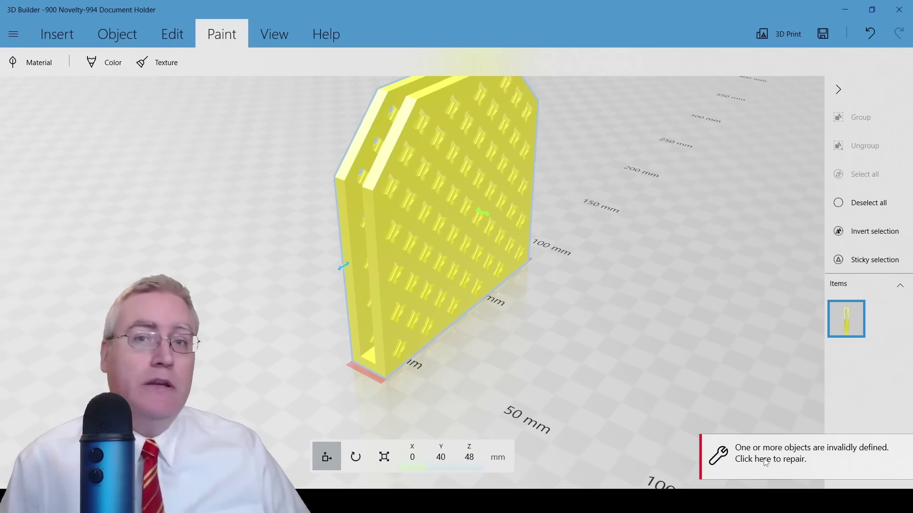
right_drag(512, 290, 606, 350)
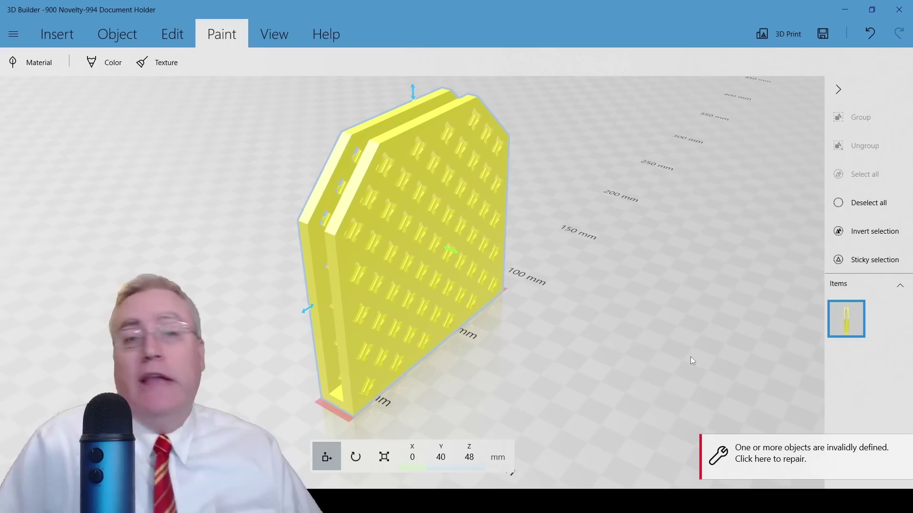
click(760, 459)
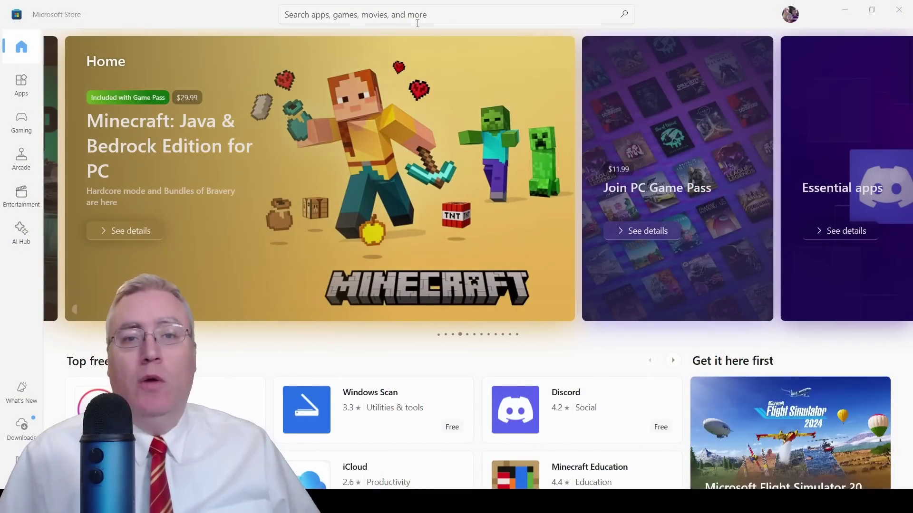
- Search the Microsoft Store for '3d builder'
click(414, 20)
text(3)
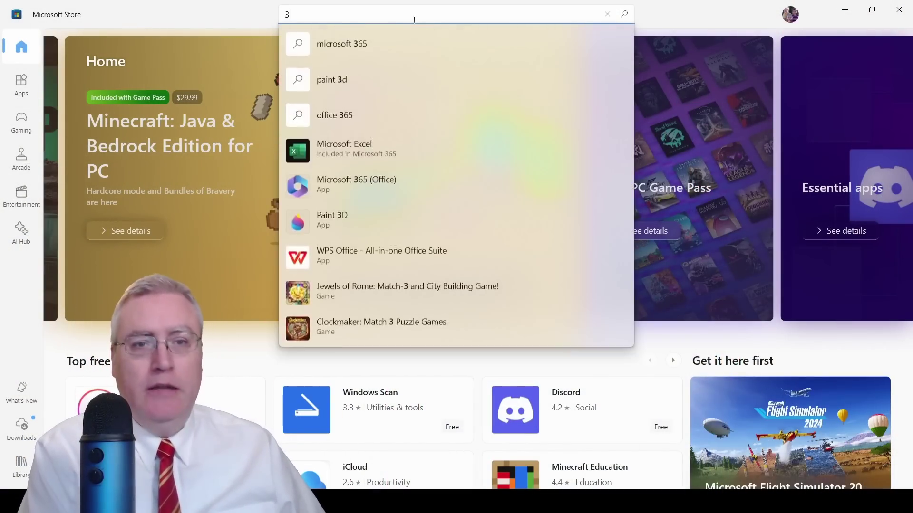
text(d builder)
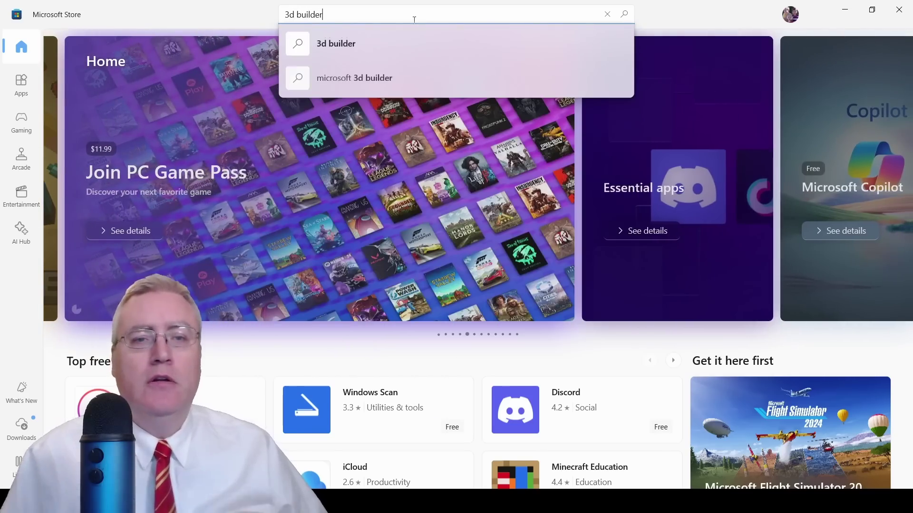
click(377, 42)
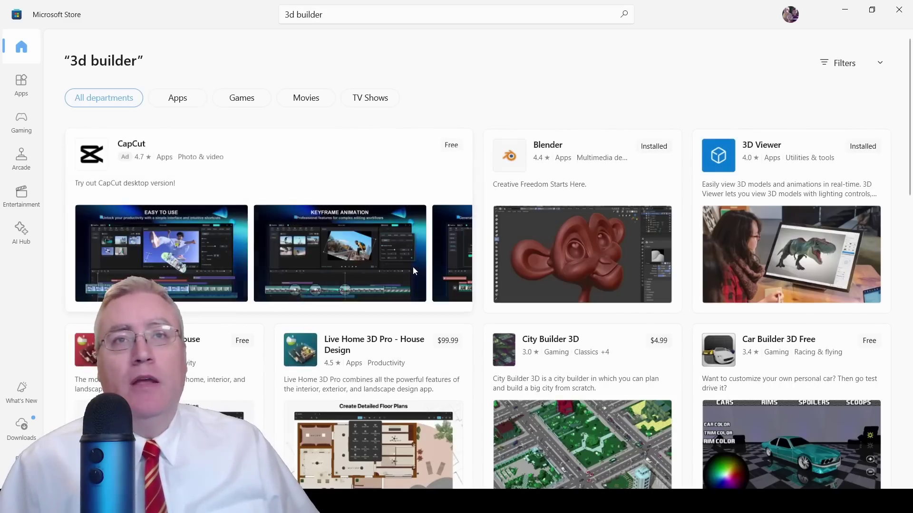
- Review the '3d builder' search results, which contain no 3D Builder listing
mouse_move(413, 267)
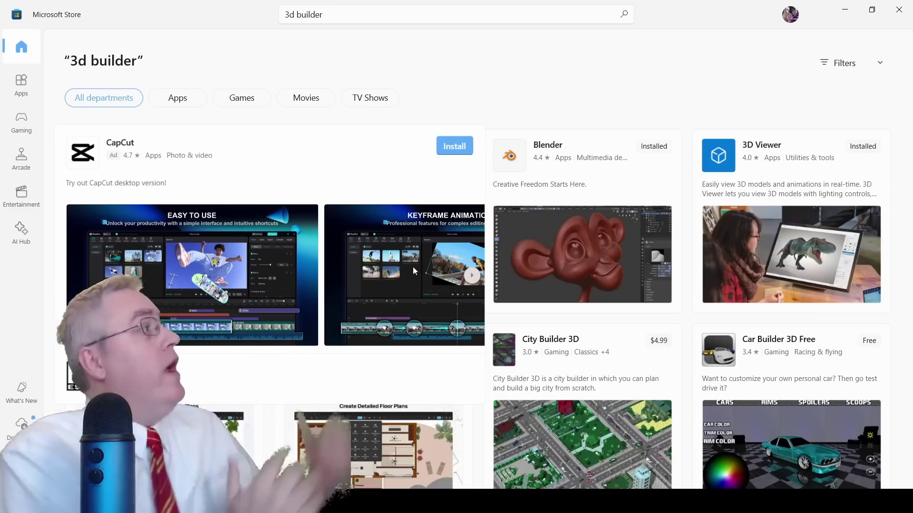
scroll(520, 356, down, 2)
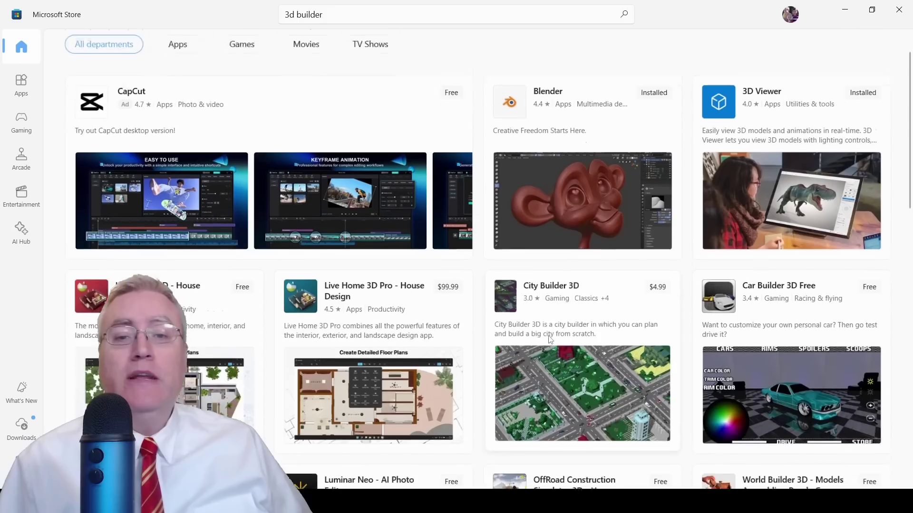
scroll(519, 356, up, 2)
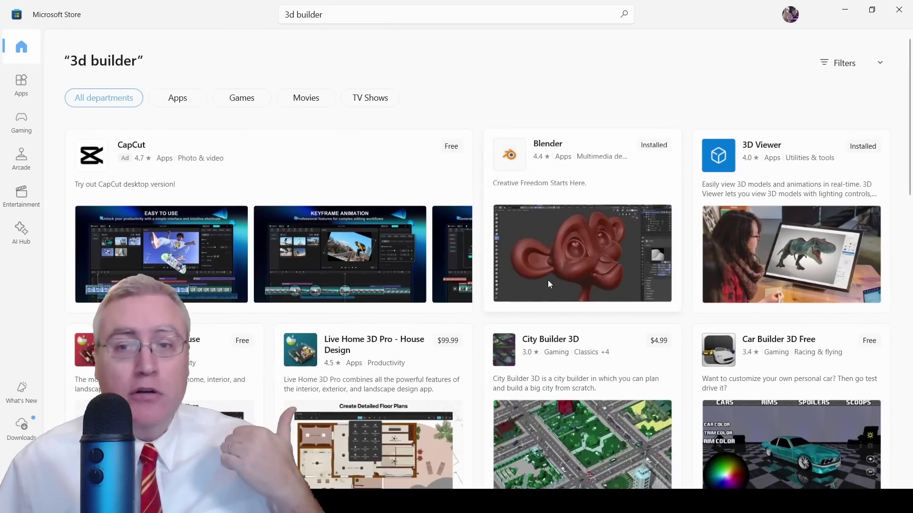
mouse_move(749, 235)
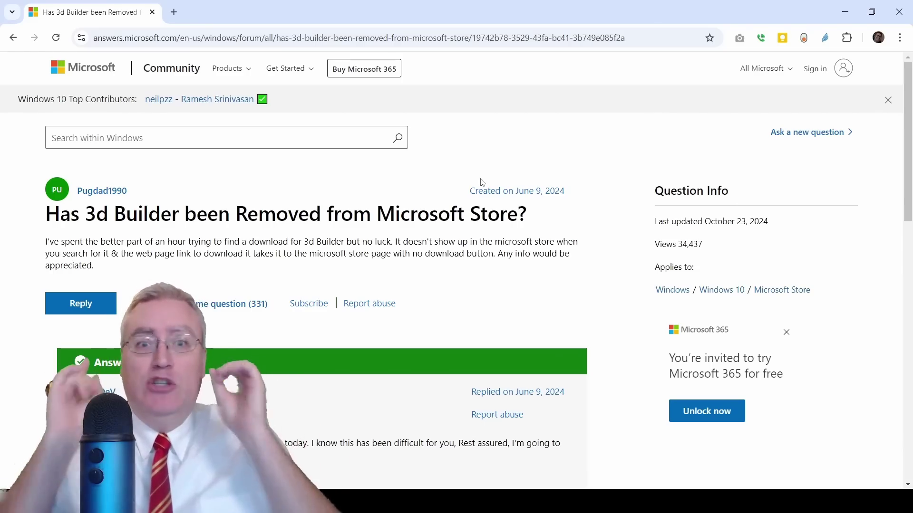
- Open the apps.microsoft.com 3D Builder link from the accepted forum answer in a new tab
scroll(444, 196, down, 1)
scroll(442, 195, down, 2)
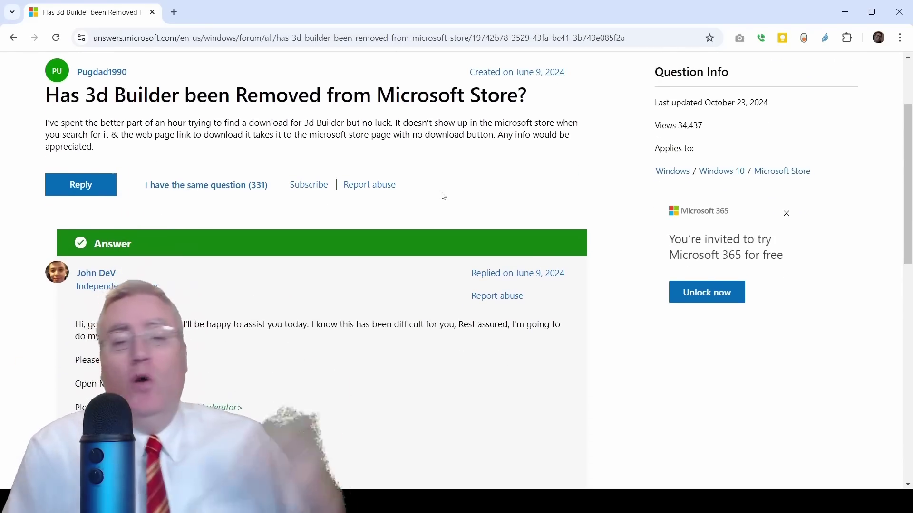
scroll(443, 196, down, 6)
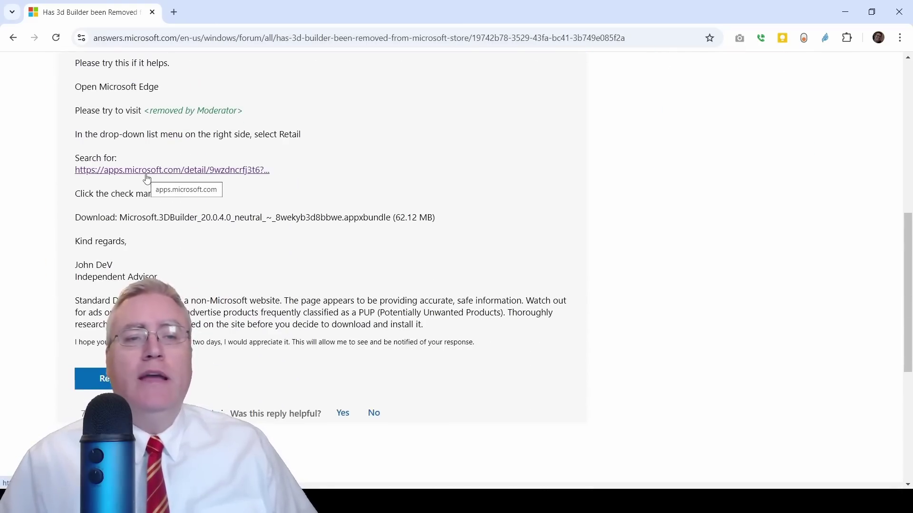
click(146, 176)
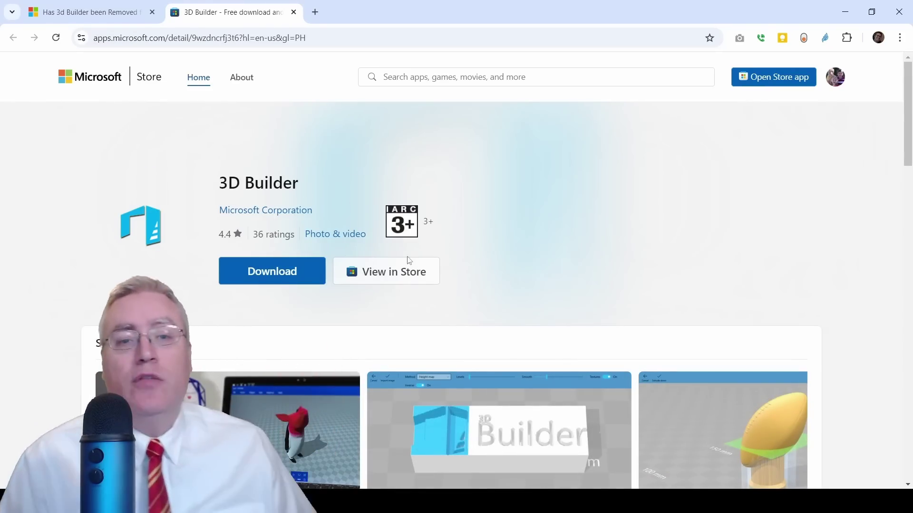
- Launch the 3D Builder listing in the Microsoft Store app from the web page
scroll(430, 245, down, 1)
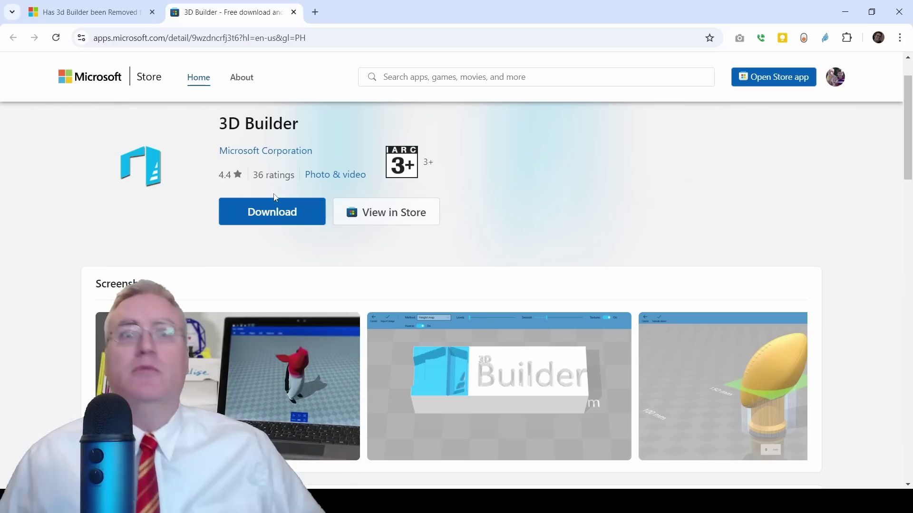
click(366, 215)
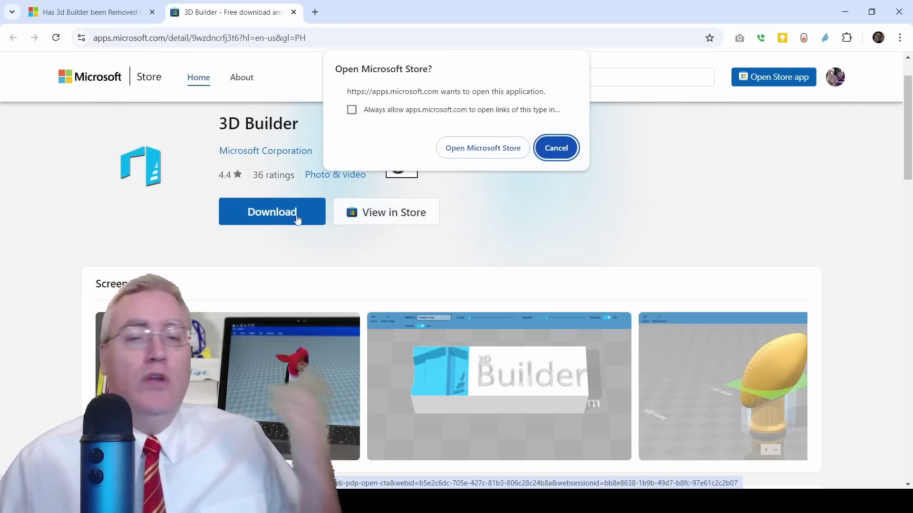
click(501, 150)
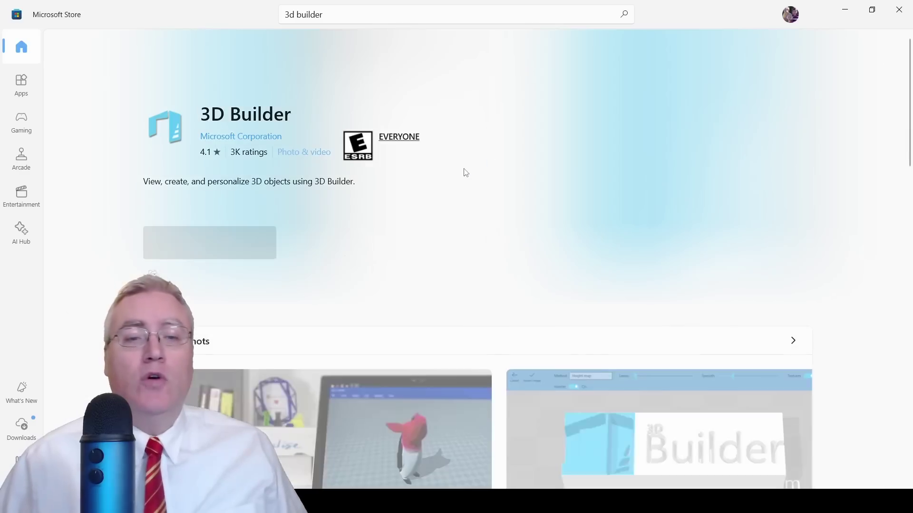